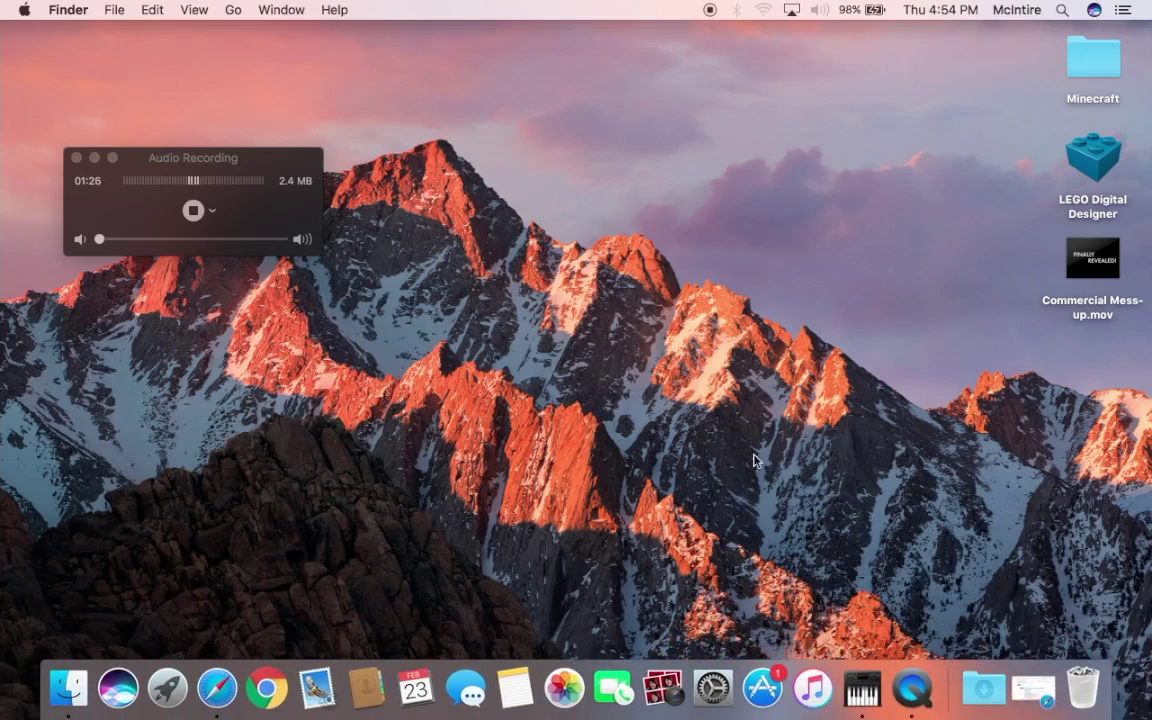
- Find QuickTime Player in Launchpad's Other folder, switch to it and examine its commands for starting new movie, audio and screen recordings
{"action": "key", "text": "F4"}
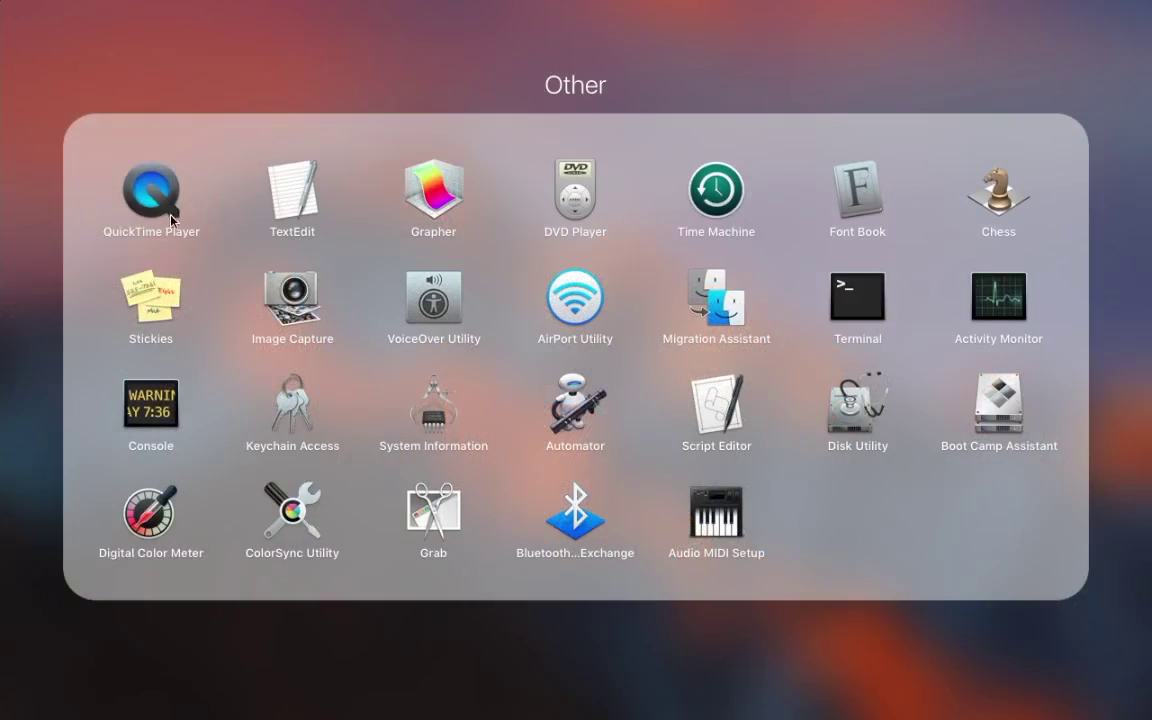
{"action": "left_click", "coordinate": [688, 585]}
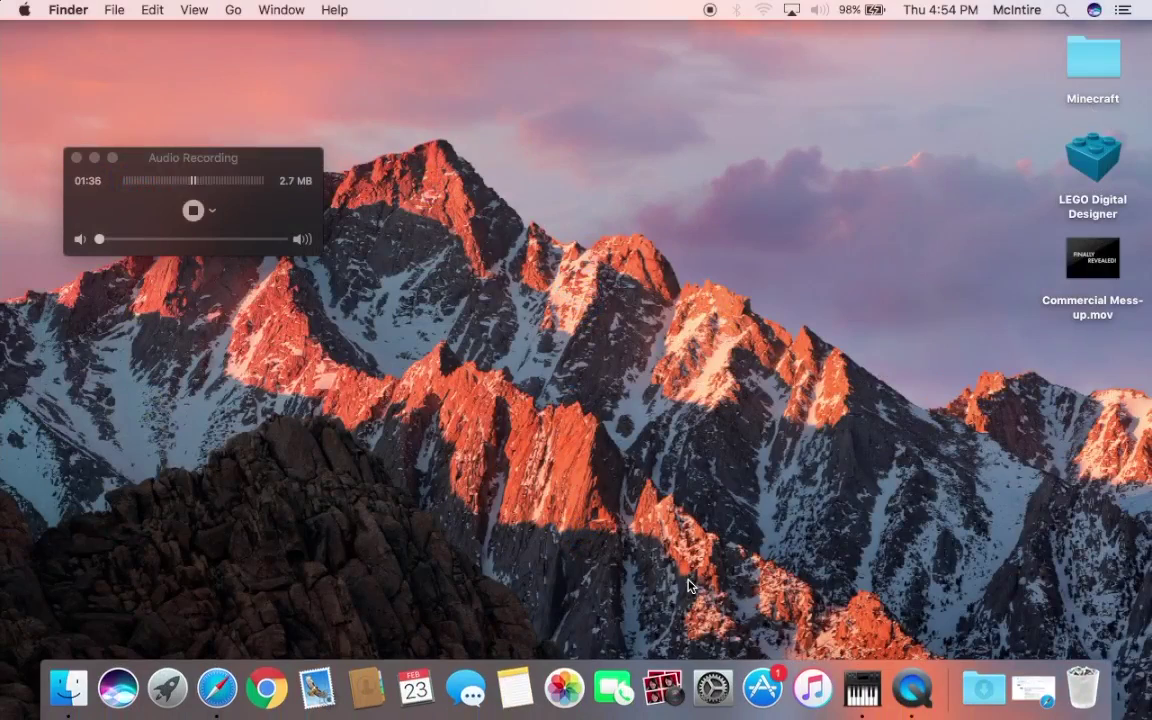
{"action": "right_click", "coordinate": [913, 692]}
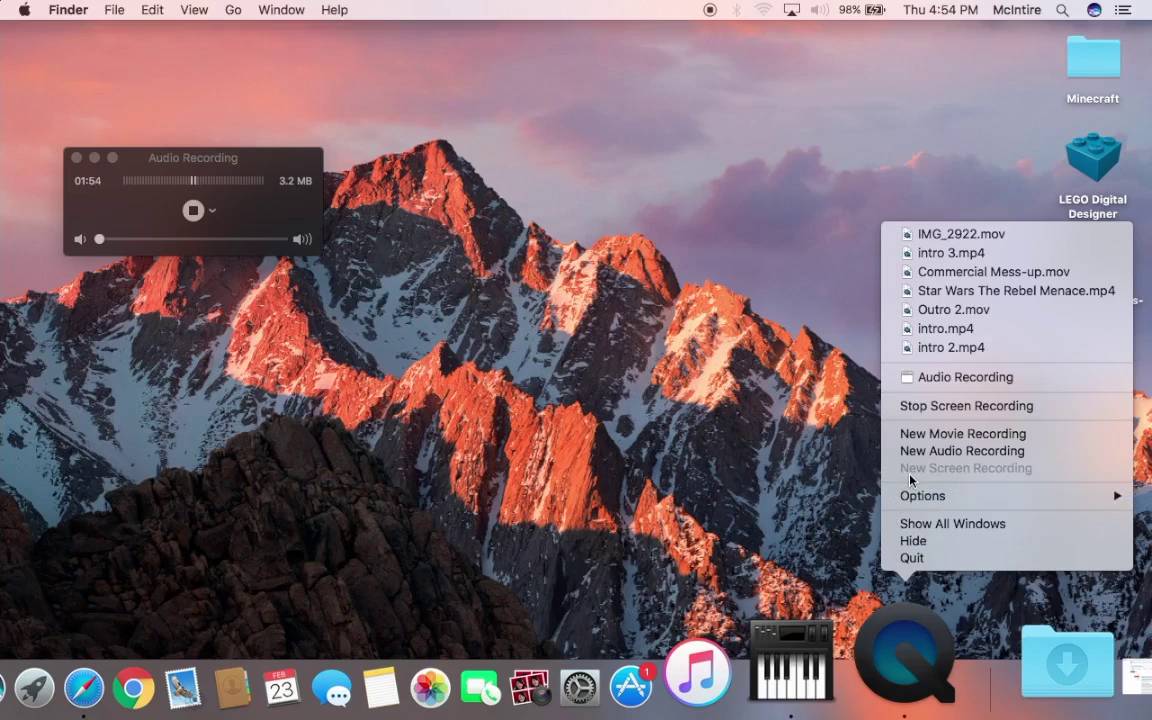
{"action": "left_click", "coordinate": [912, 630]}
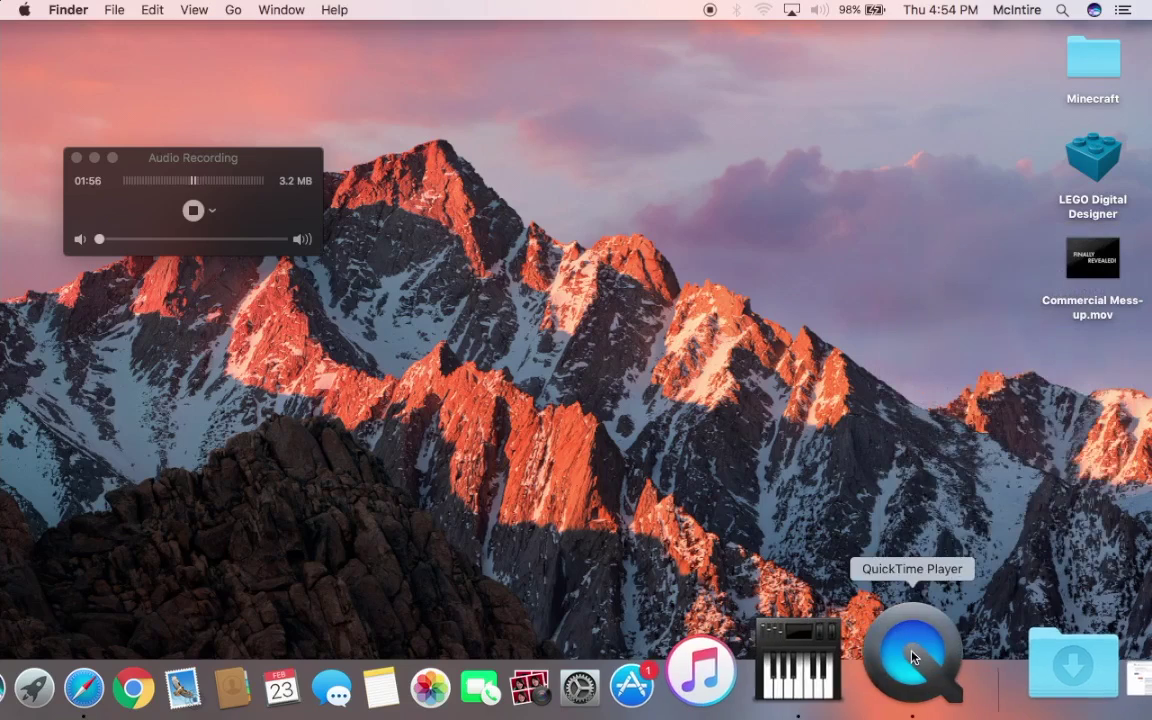
{"action": "left_click", "coordinate": [906, 640]}
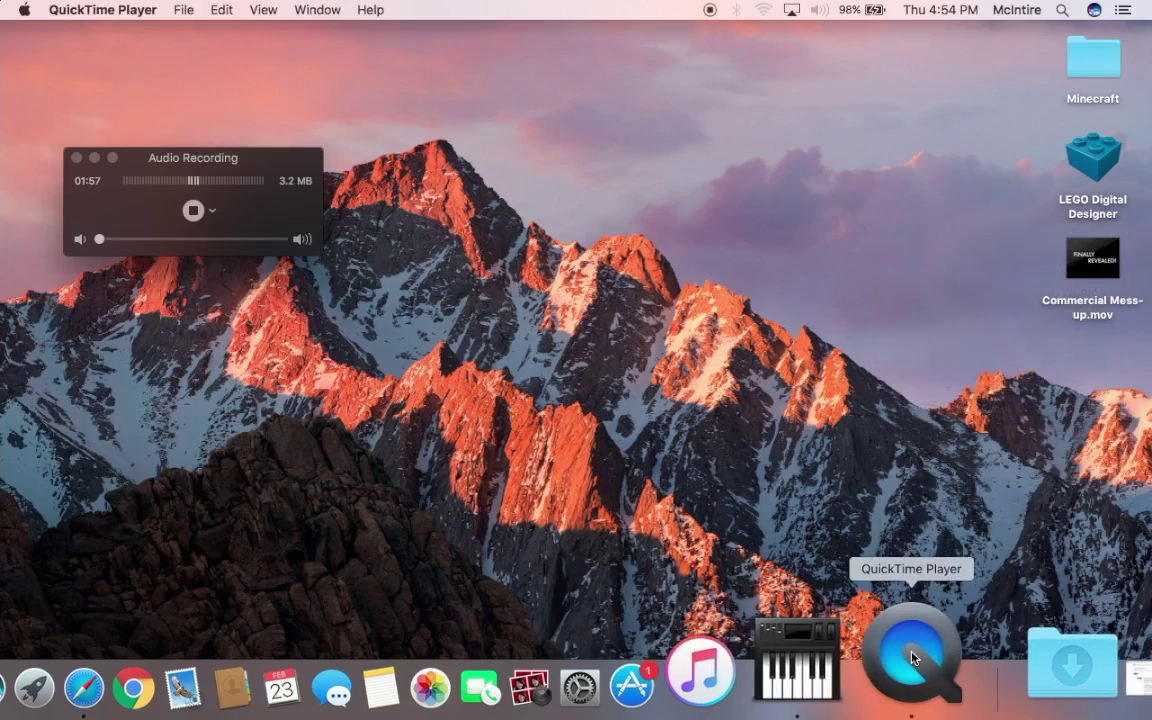
{"action": "left_click", "coordinate": [184, 12]}
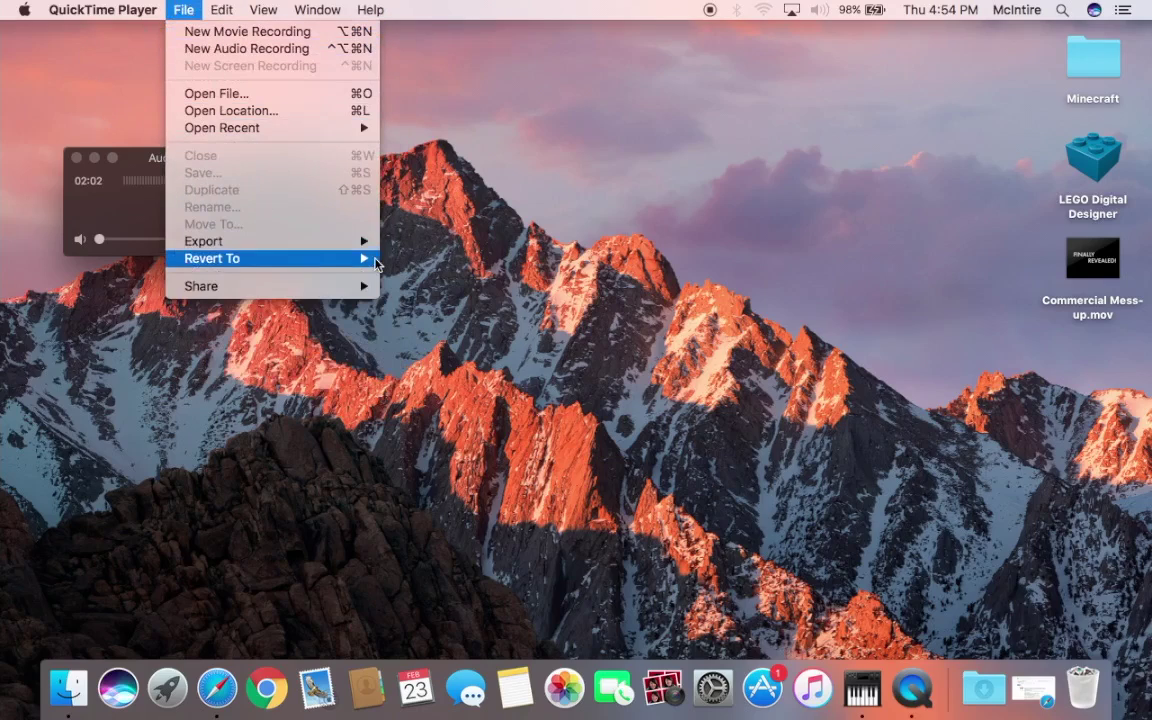
{"action": "left_click", "coordinate": [519, 381]}
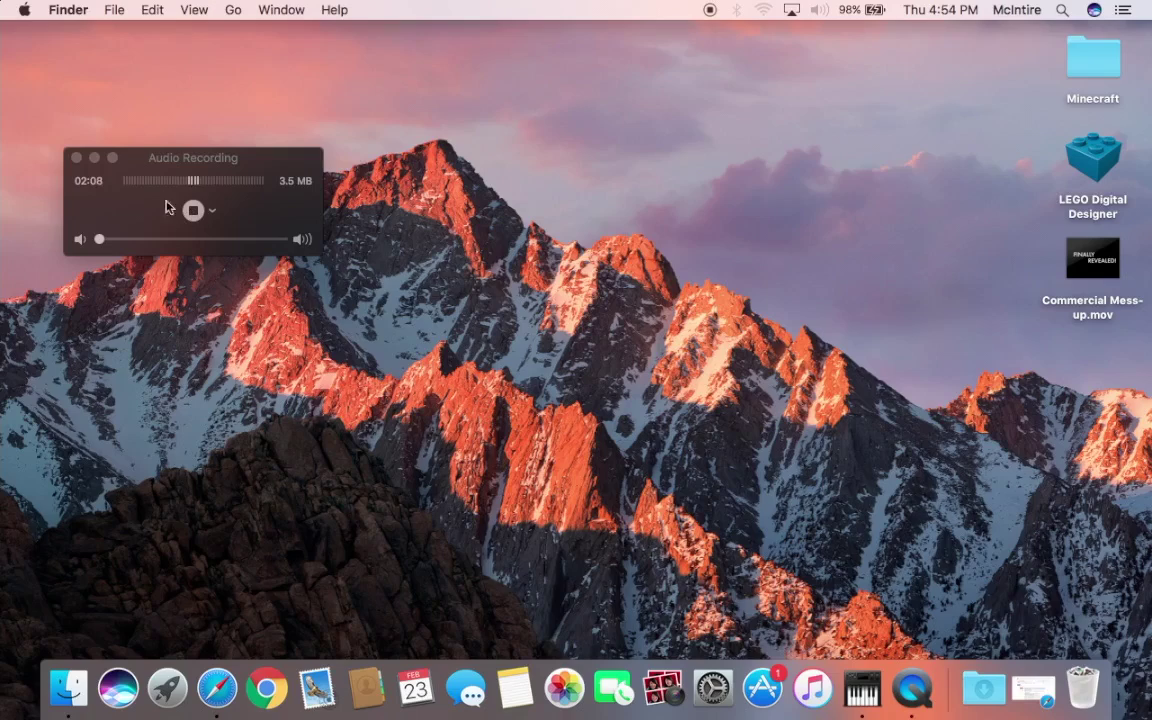
- Move the Audio Recording window slightly across the desktop and examine its microphone and quality options
{"action": "left_click_drag", "start_coordinate": [170, 172], "coordinate": [294, 173]}
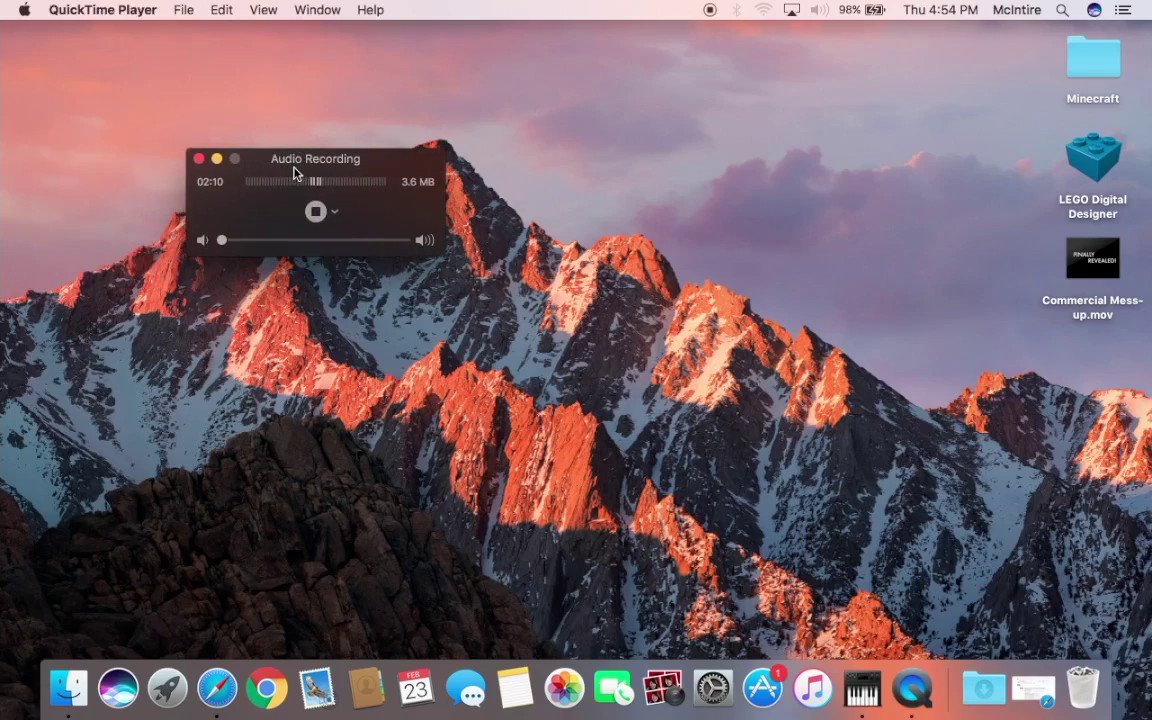
{"action": "left_click", "coordinate": [336, 214]}
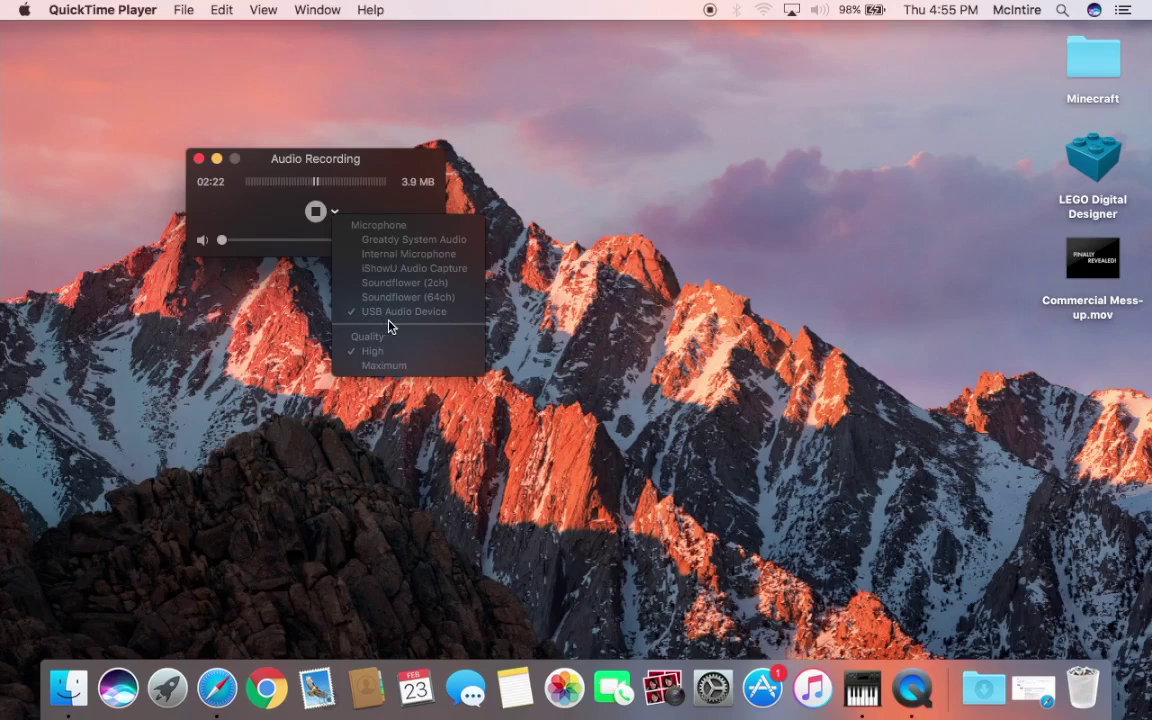
{"action": "left_click", "coordinate": [384, 200]}
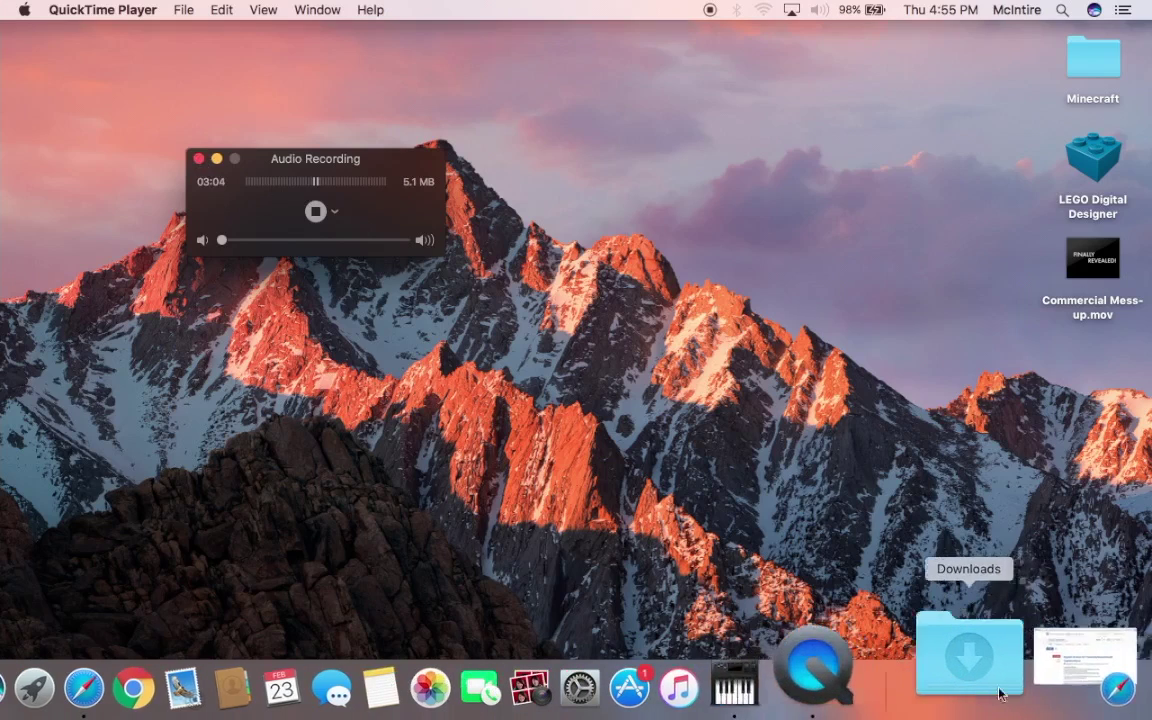
- Bring back the minimized Safari window, examine the Soundflower 2.0b2 release notes and downloads on GitHub, and minimize it again
{"action": "left_click", "coordinate": [1036, 691]}
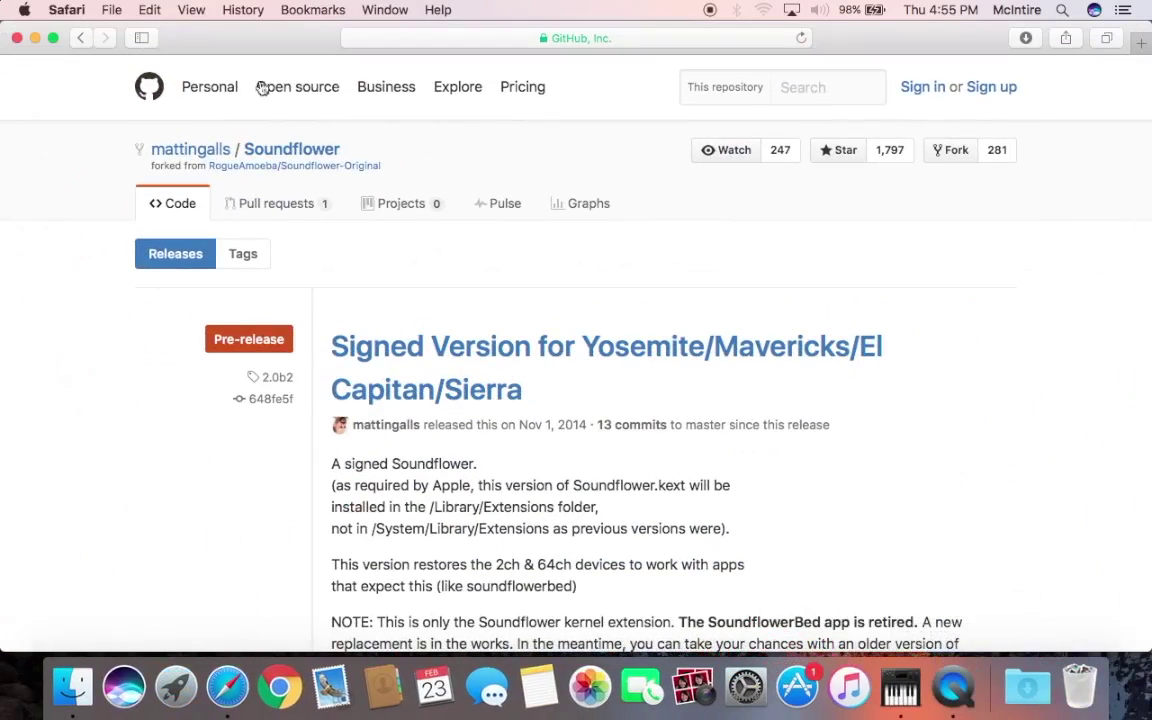
{"action": "scroll", "coordinate": [434, 289], "scroll_direction": "down", "scroll_amount": 1}
{"action": "scroll", "coordinate": [645, 320], "scroll_direction": "down", "scroll_amount": 10}
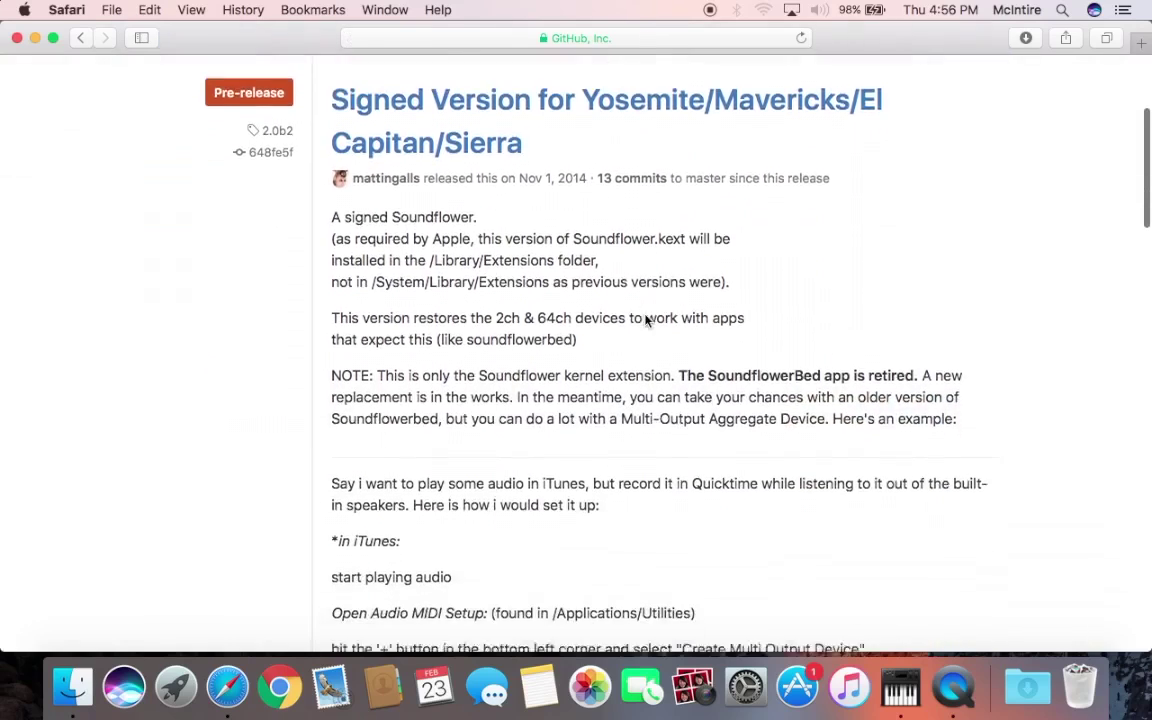
{"action": "scroll", "coordinate": [645, 320], "scroll_direction": "up", "scroll_amount": 10}
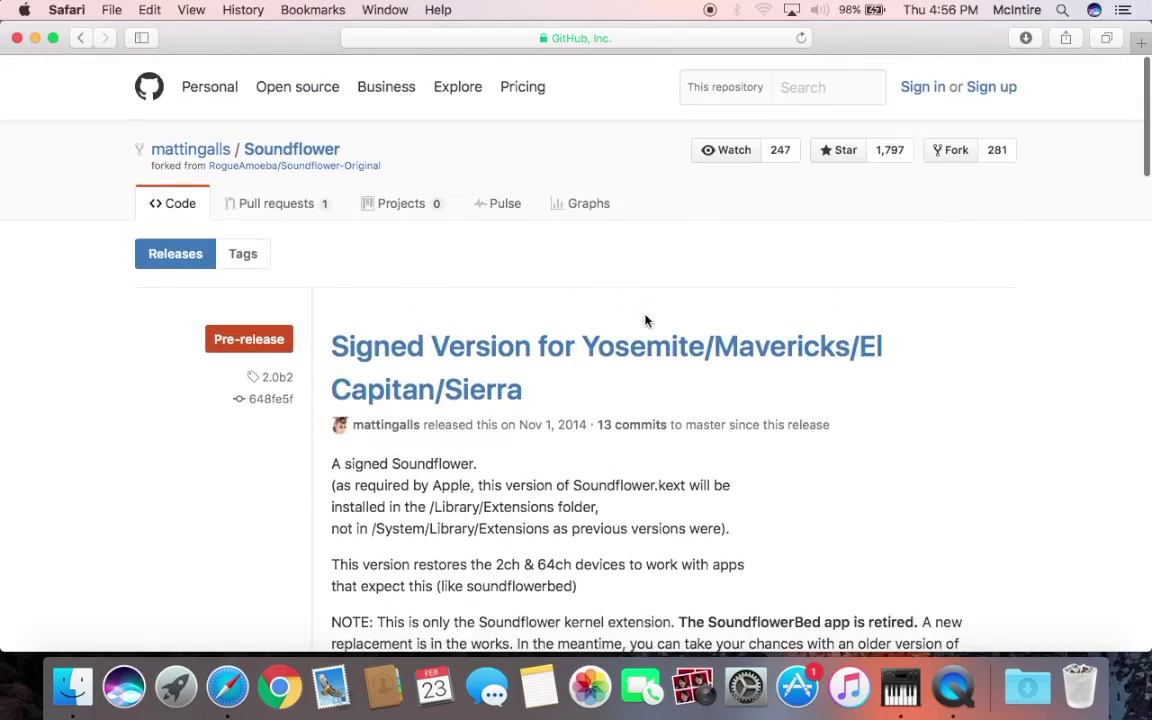
{"action": "scroll", "coordinate": [645, 320], "scroll_direction": "down", "scroll_amount": 12}
{"action": "scroll", "coordinate": [645, 320], "scroll_direction": "down", "scroll_amount": 6}
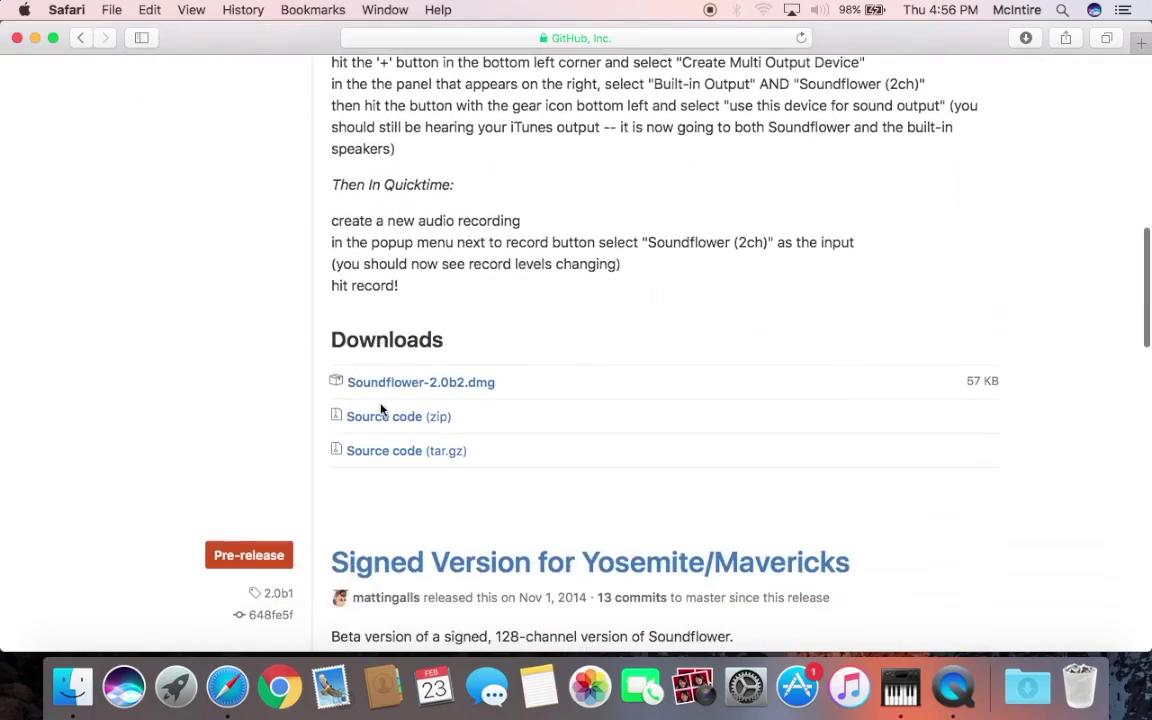
{"action": "scroll", "coordinate": [473, 279], "scroll_direction": "up", "scroll_amount": 5}
{"action": "scroll", "coordinate": [473, 279], "scroll_direction": "down", "scroll_amount": 12}
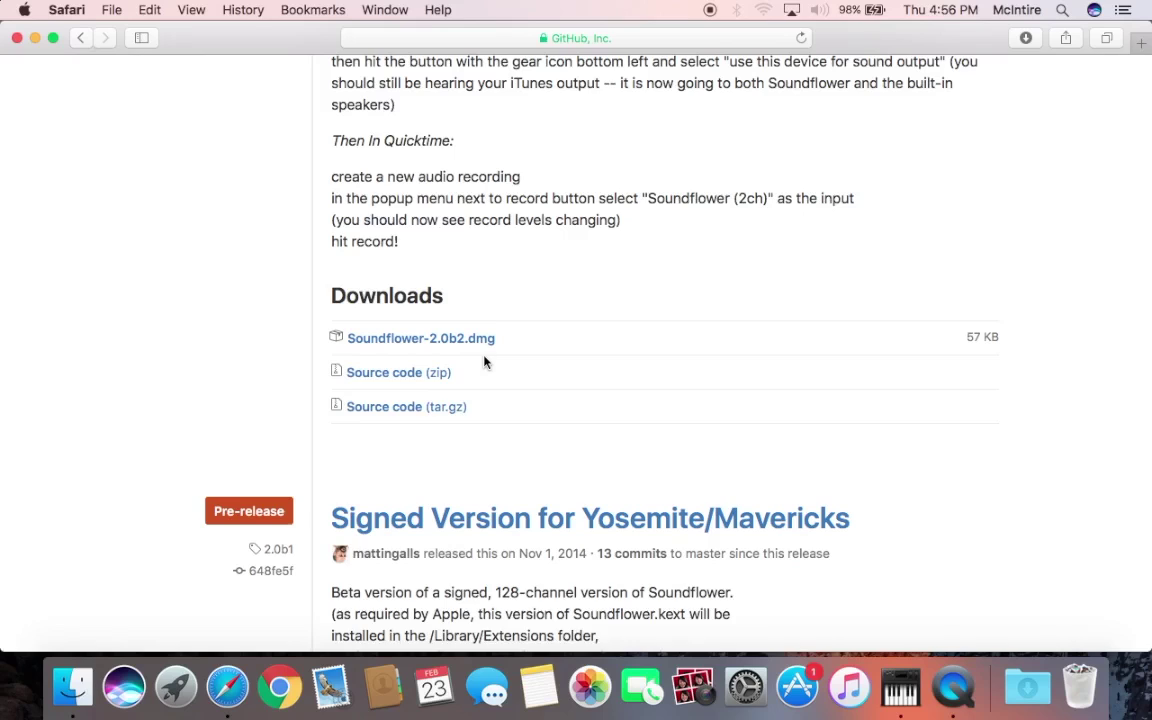
{"action": "left_click", "coordinate": [35, 37]}
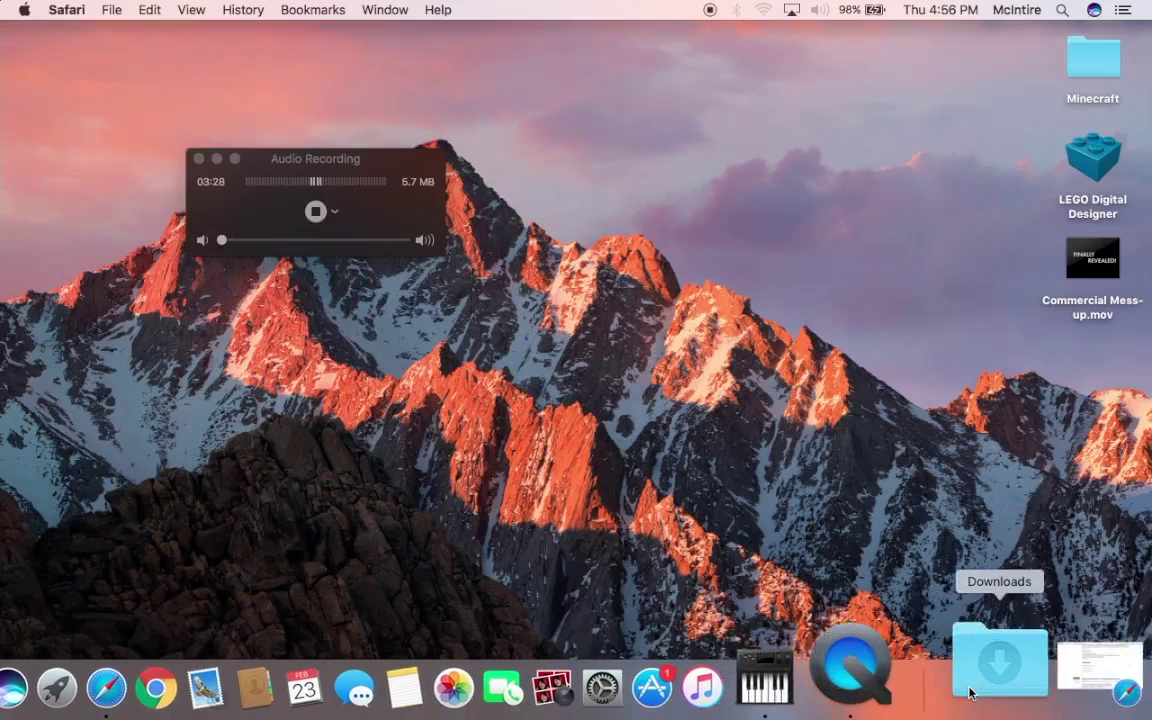
- Check the Downloads folder in a Finder window and close the window
{"action": "left_click", "coordinate": [970, 680]}
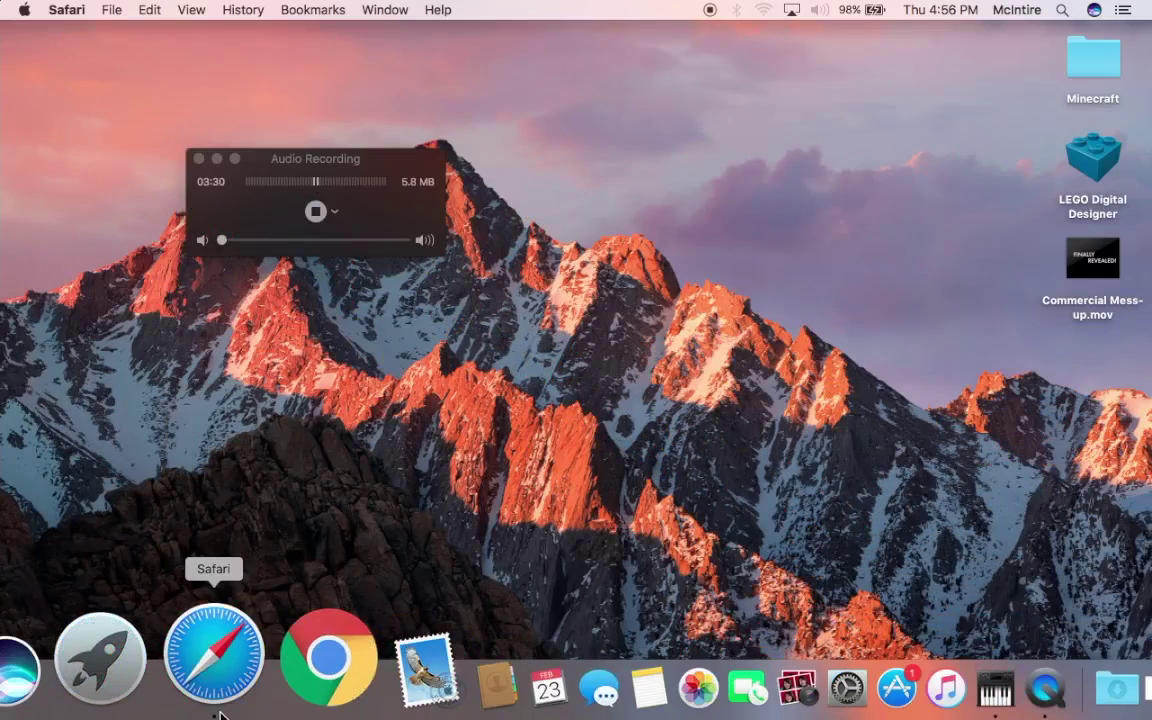
{"action": "left_click", "coordinate": [57, 680]}
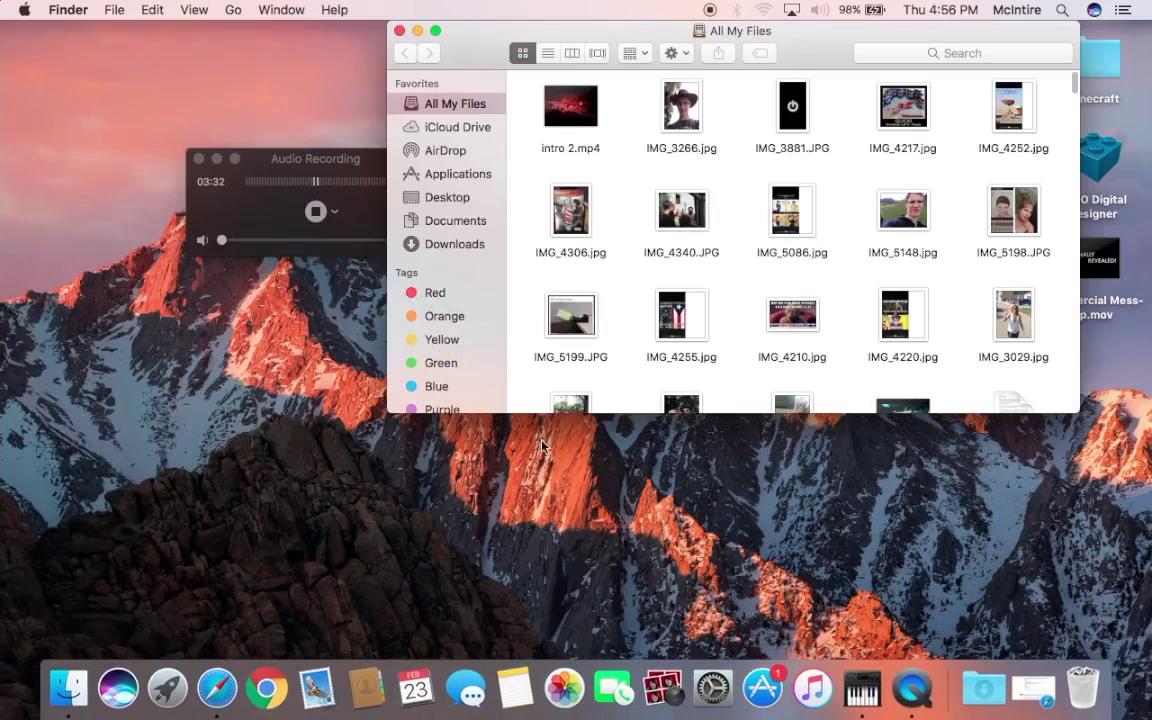
{"action": "left_click", "coordinate": [440, 244]}
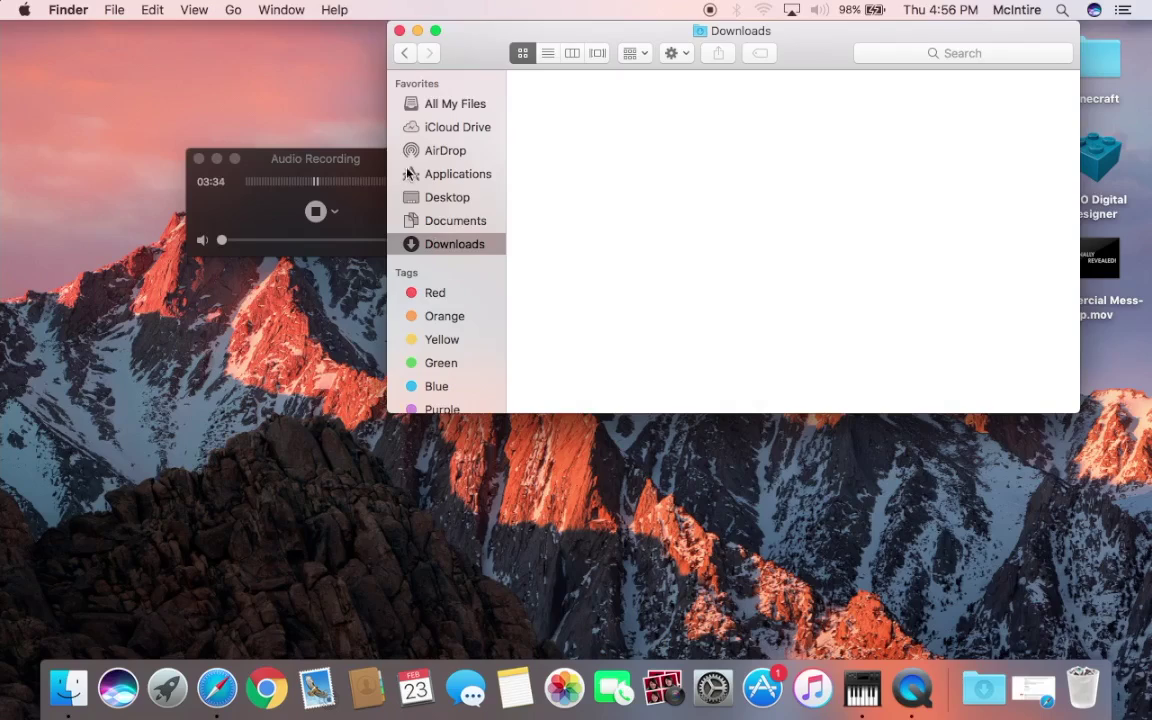
{"action": "left_click", "coordinate": [399, 31]}
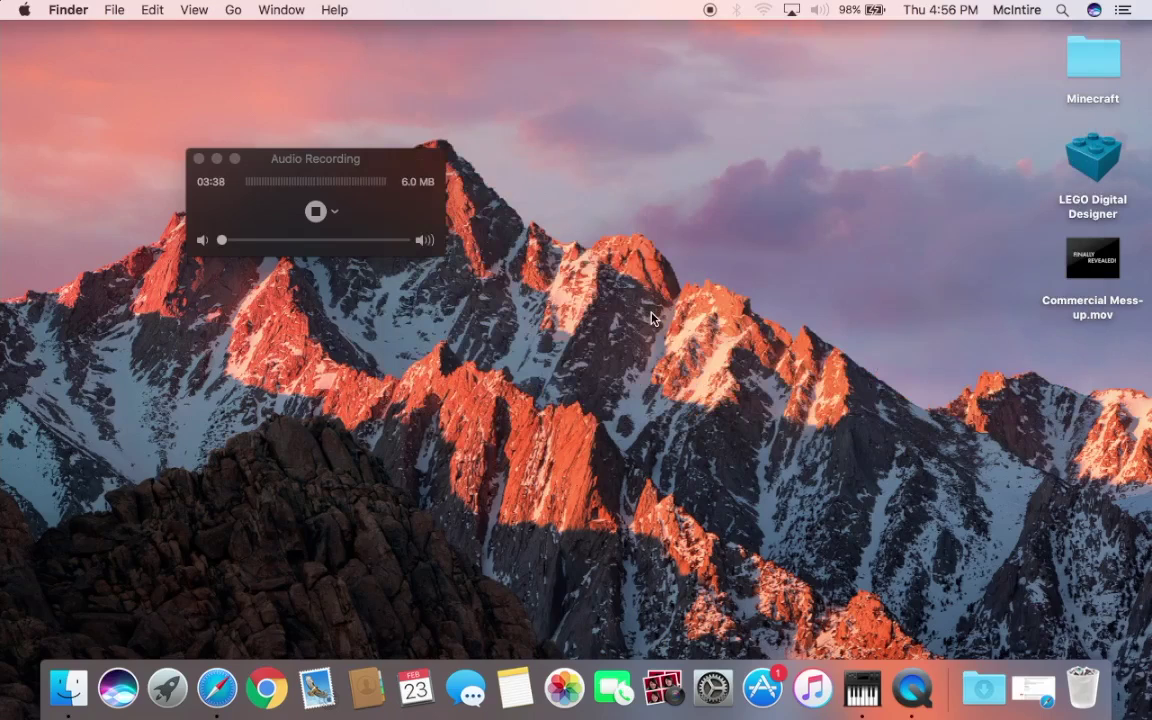
- Open Audio MIDI Setup from Launchpad and view the settings of the Soundflower (2ch) and Soundflower (64ch) devices
{"action": "key", "text": "super+Tab"}
{"action": "key", "text": "super+Tab"}
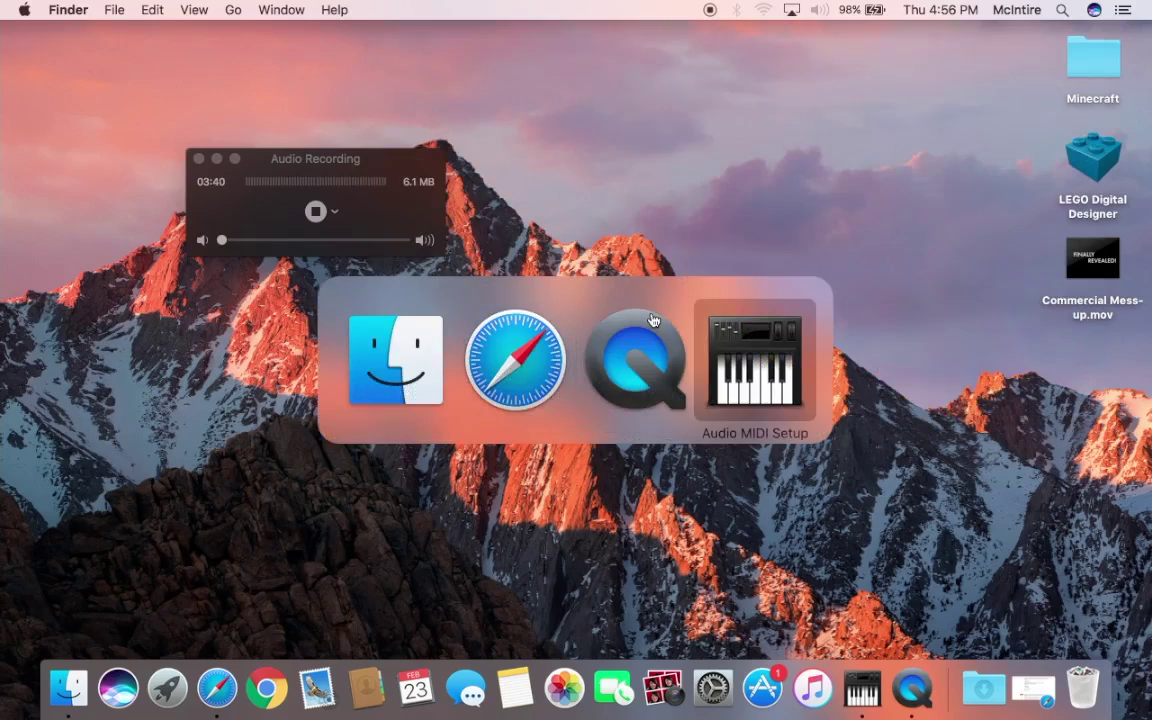
{"action": "key", "text": "super+shift+Tab"}
{"action": "key", "text": "F4"}
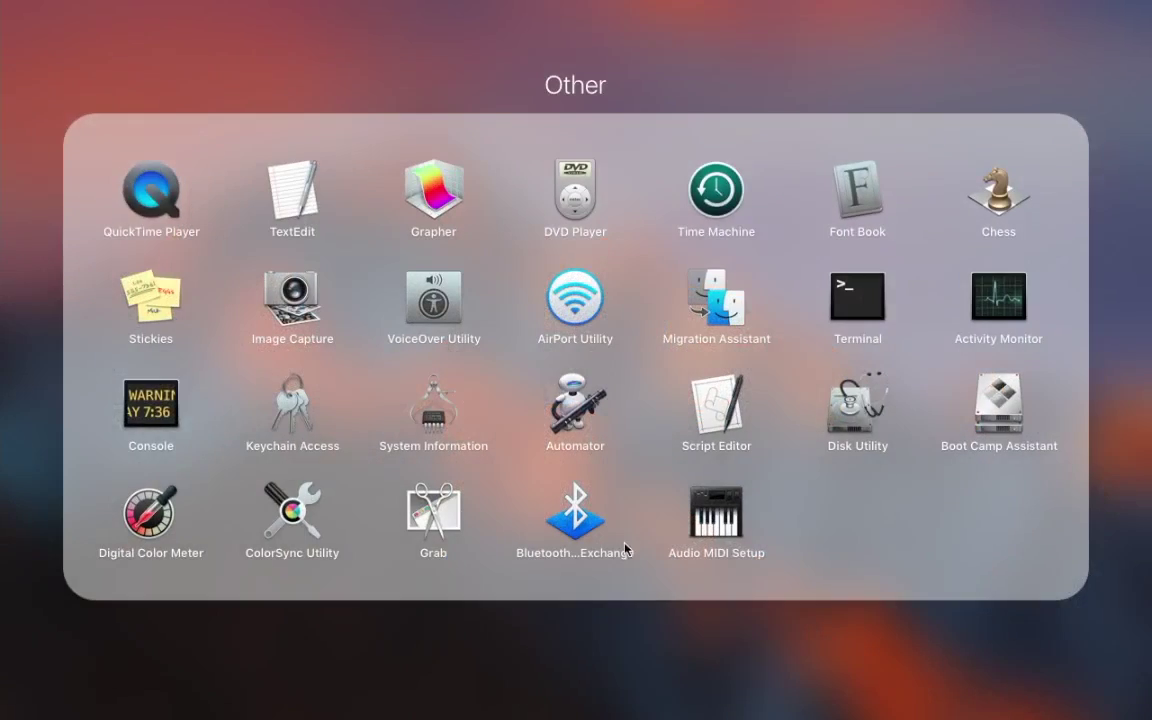
{"action": "left_click", "coordinate": [716, 513]}
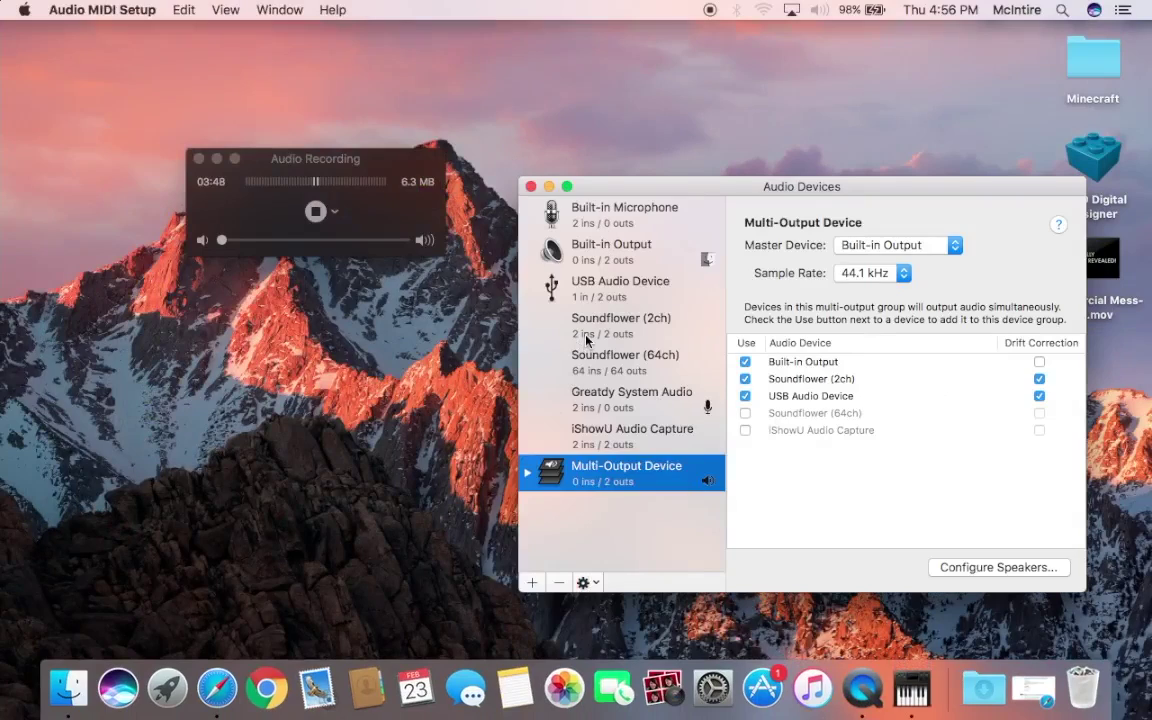
{"action": "left_click", "coordinate": [630, 336]}
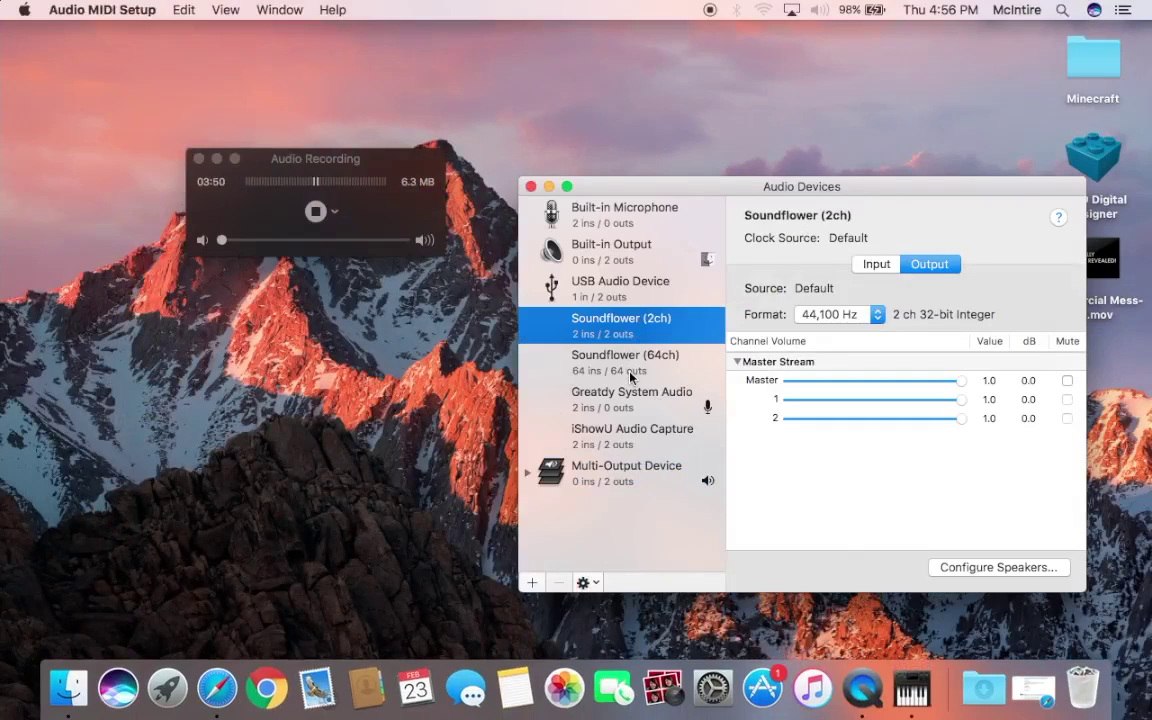
{"action": "left_click", "coordinate": [626, 358]}
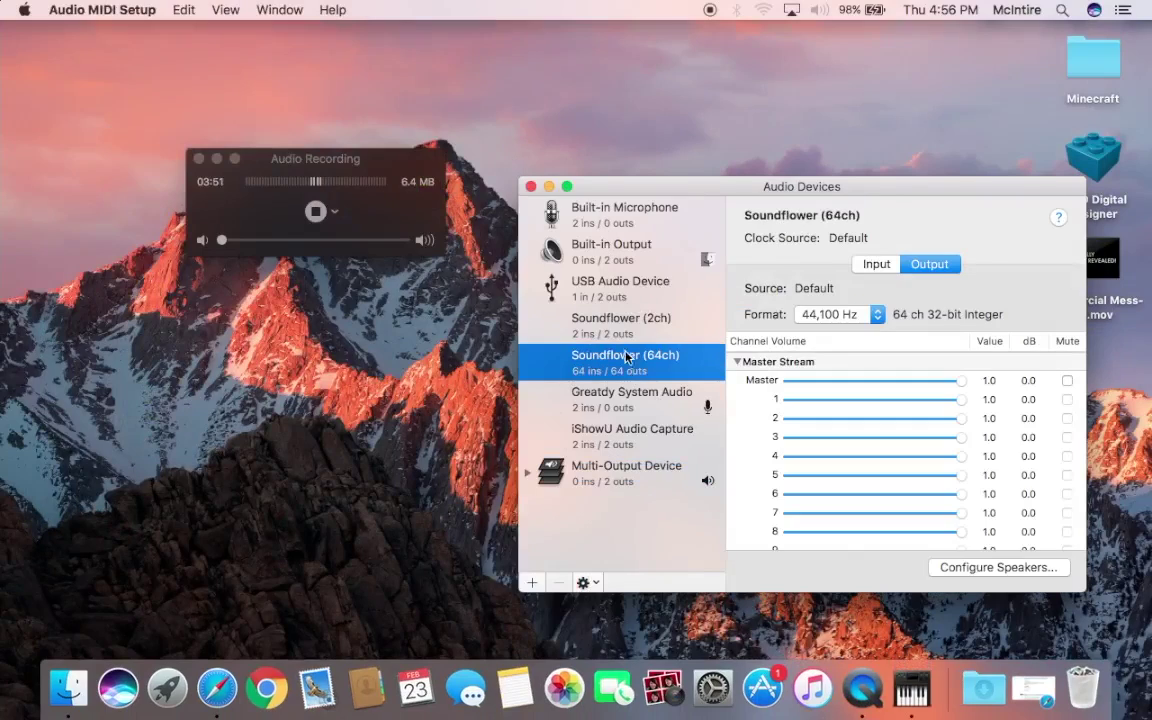
- Look at the options for creating a new device, examine the existing Multi-Output Device's configuration, and close the Audio Devices window
{"action": "left_click", "coordinate": [533, 583]}
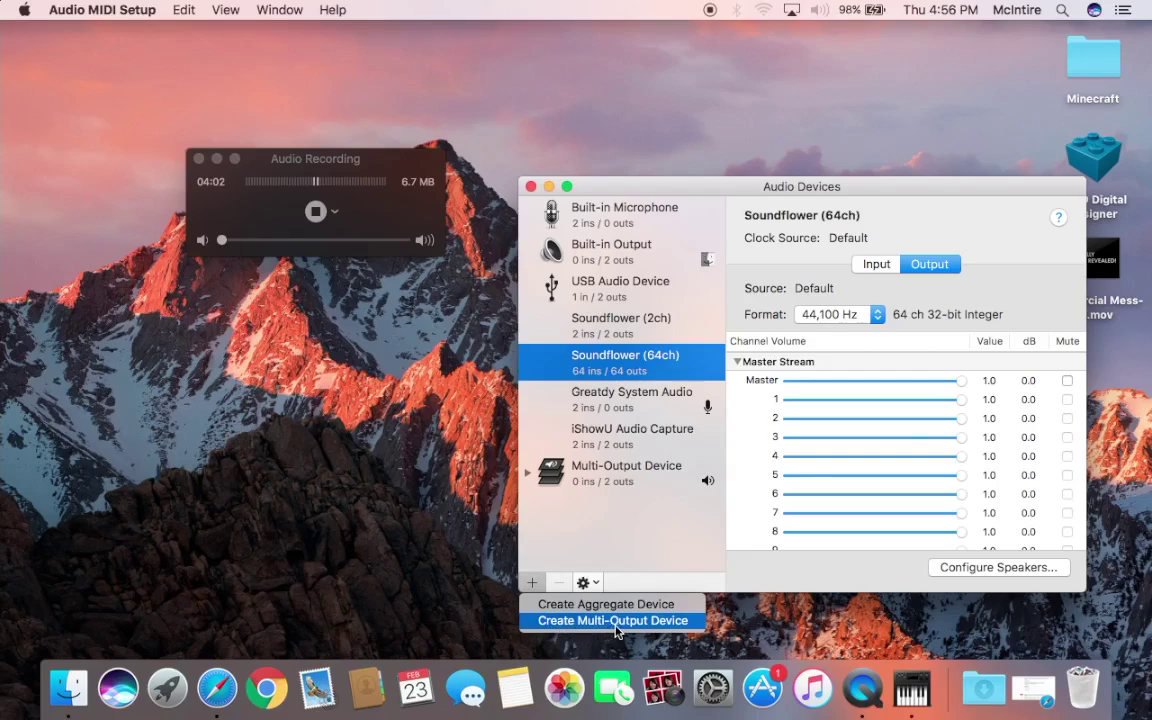
{"action": "left_click", "coordinate": [597, 539]}
{"action": "left_click", "coordinate": [601, 484]}
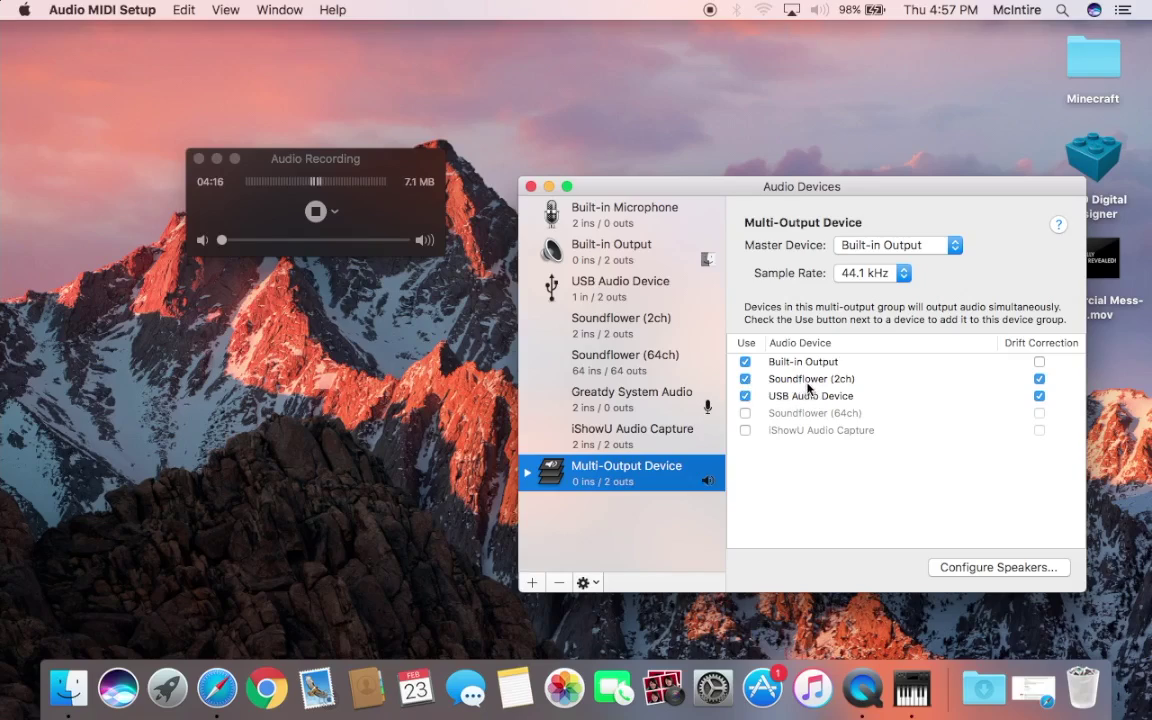
{"action": "left_click", "coordinate": [531, 187]}
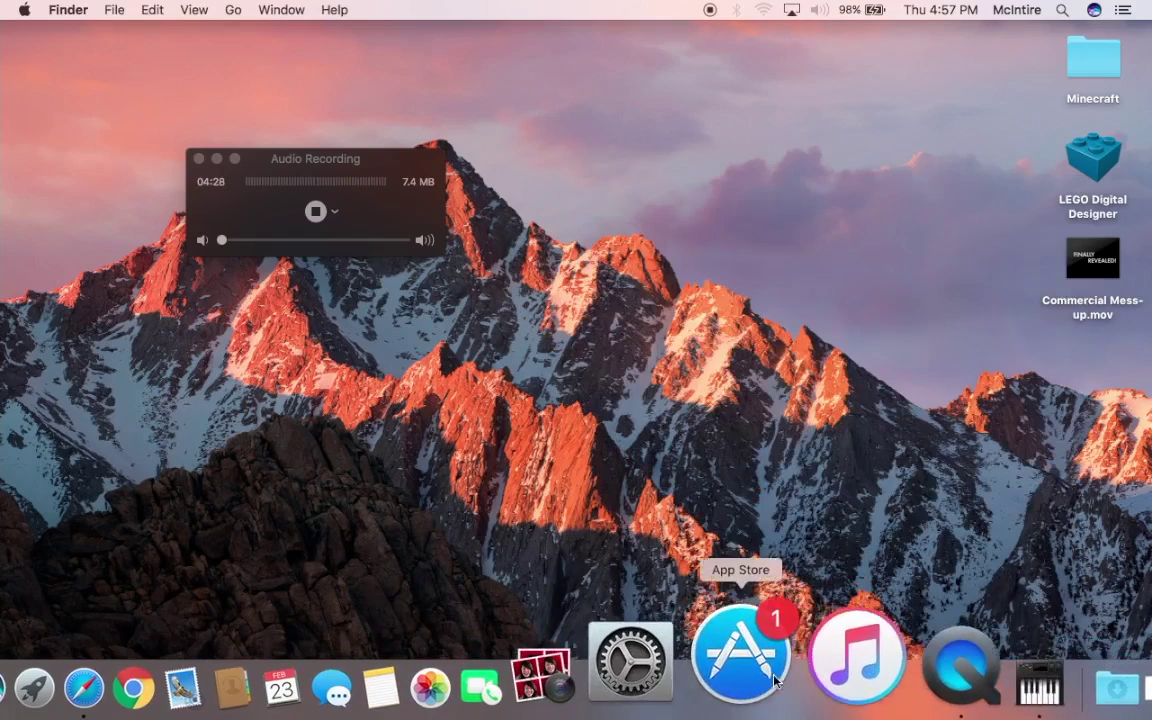
- Check the selected sound output device in the Sound settings of System Preferences and close the window
{"action": "left_click", "coordinate": [713, 685]}
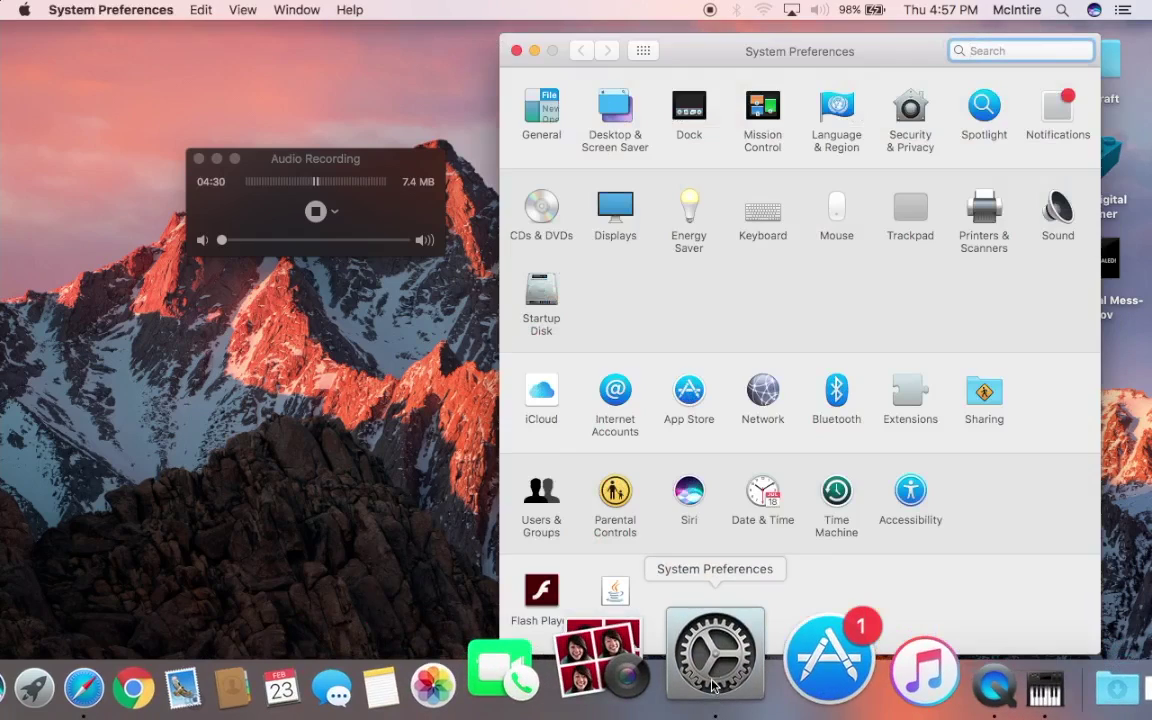
{"action": "left_click", "coordinate": [1048, 212]}
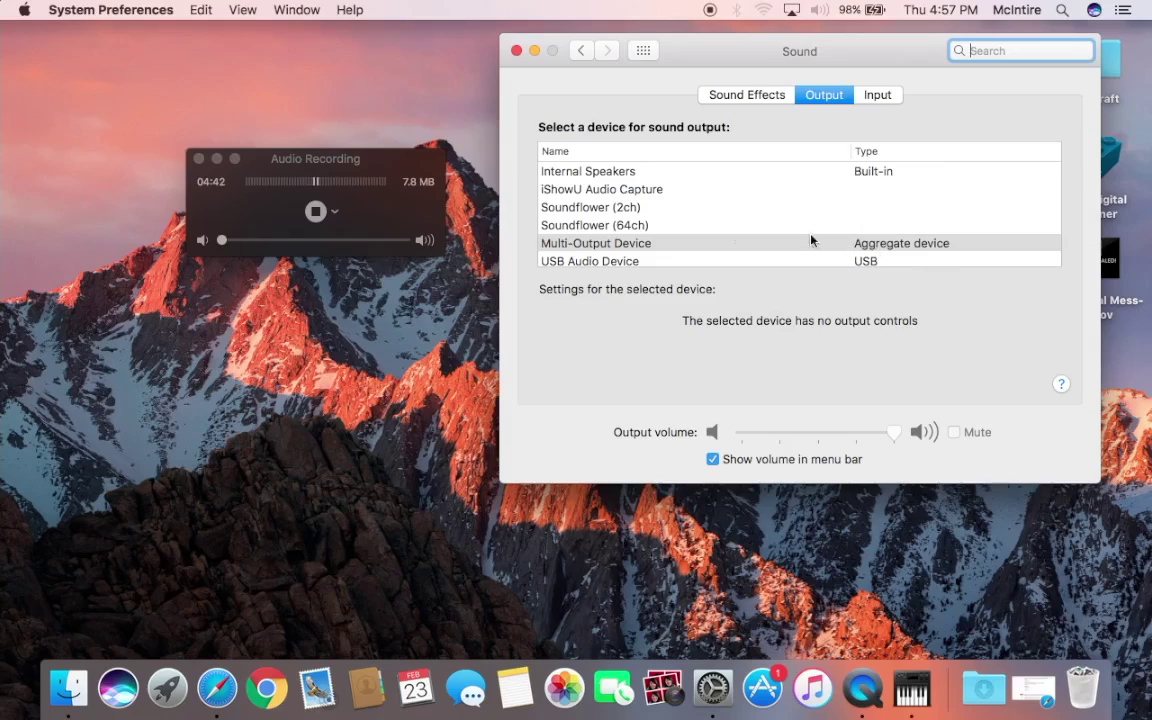
{"action": "left_click", "coordinate": [517, 51]}
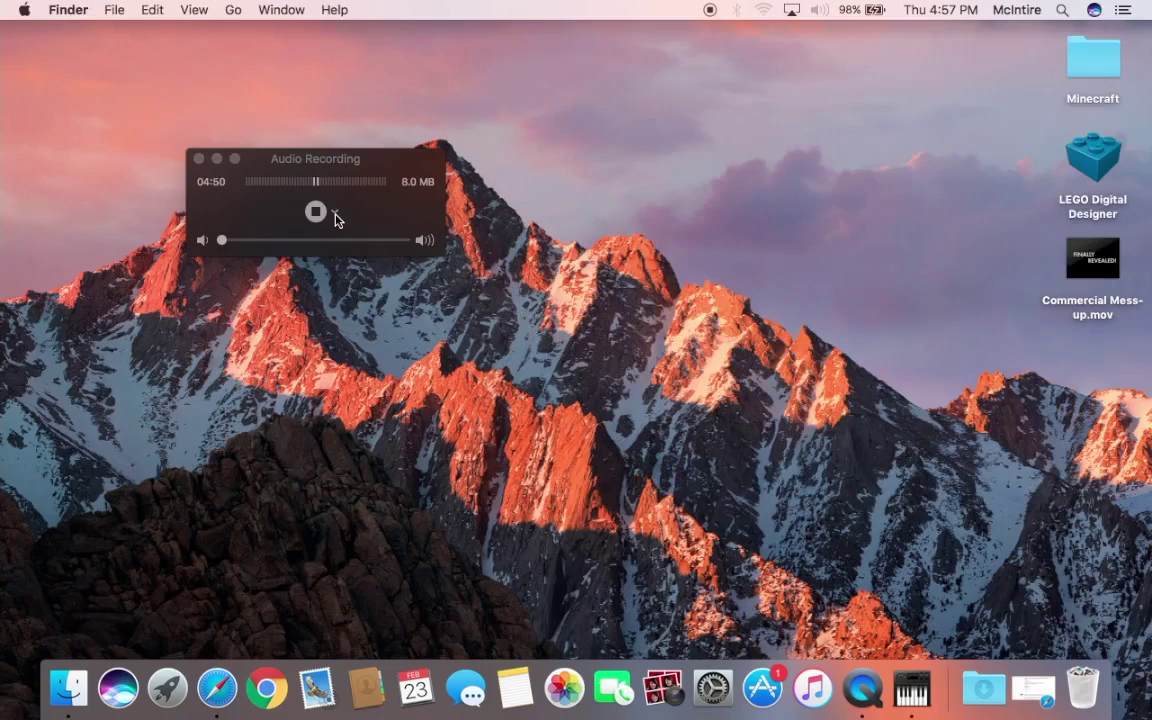
- Return to QuickTime Player's Audio Recording window and review which microphone inputs, including Soundflower, can be chosen
{"action": "left_click", "coordinate": [335, 214]}
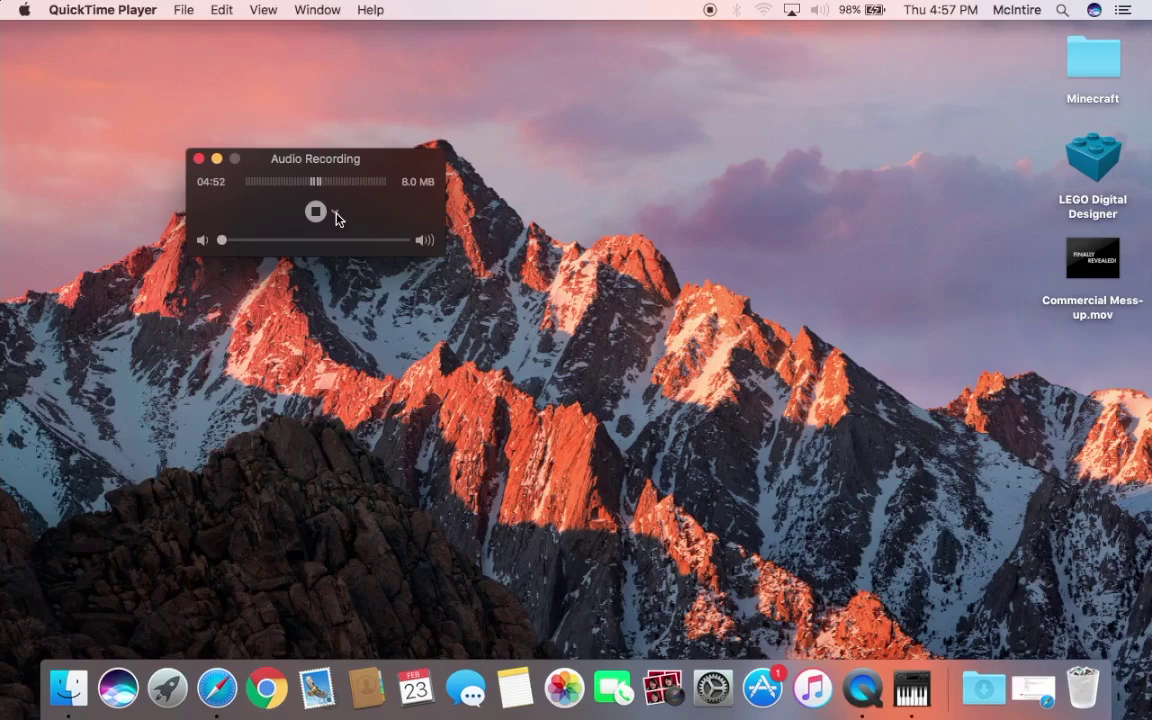
{"action": "left_click", "coordinate": [336, 214]}
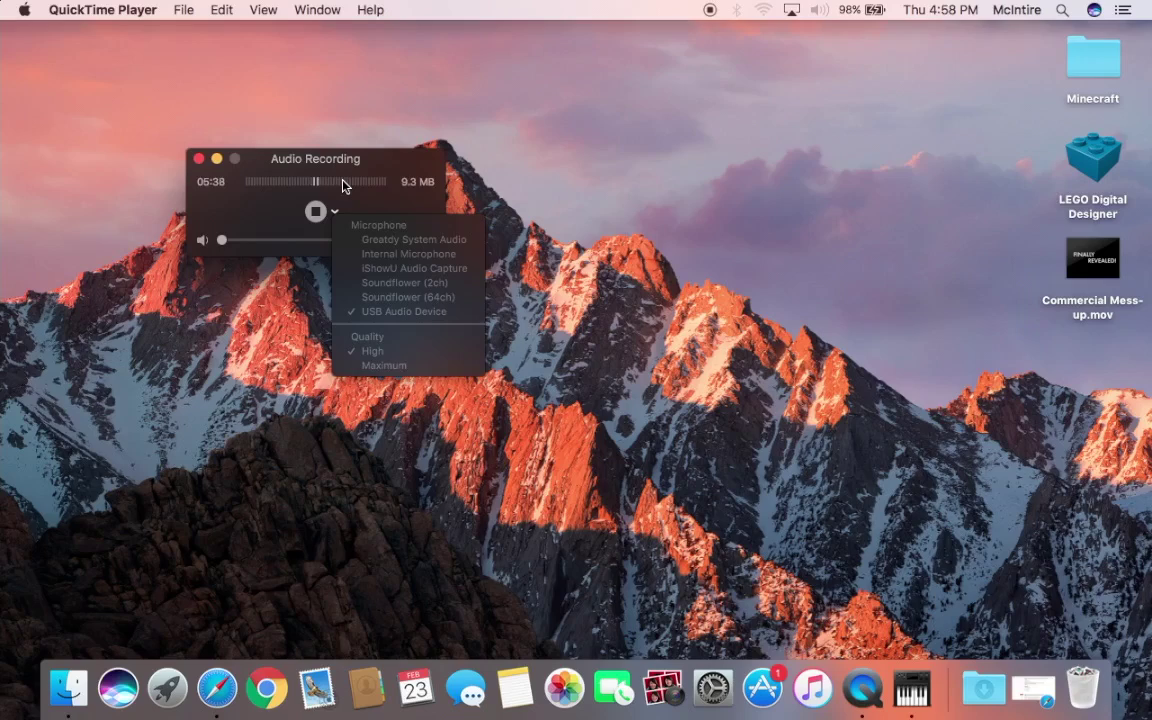
{"action": "left_click", "coordinate": [343, 186]}
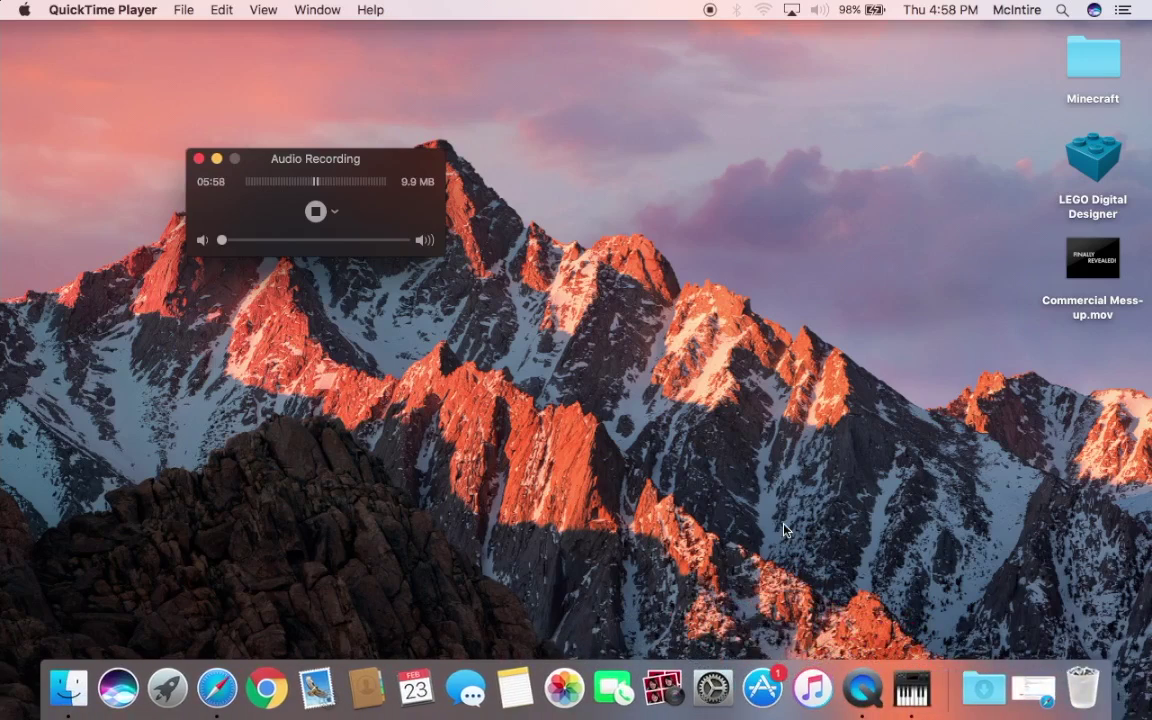
- Switch to Audio MIDI Setup, show the Audio Devices window again to review the Multi-Output Device, and close it
{"action": "left_click", "coordinate": [912, 668]}
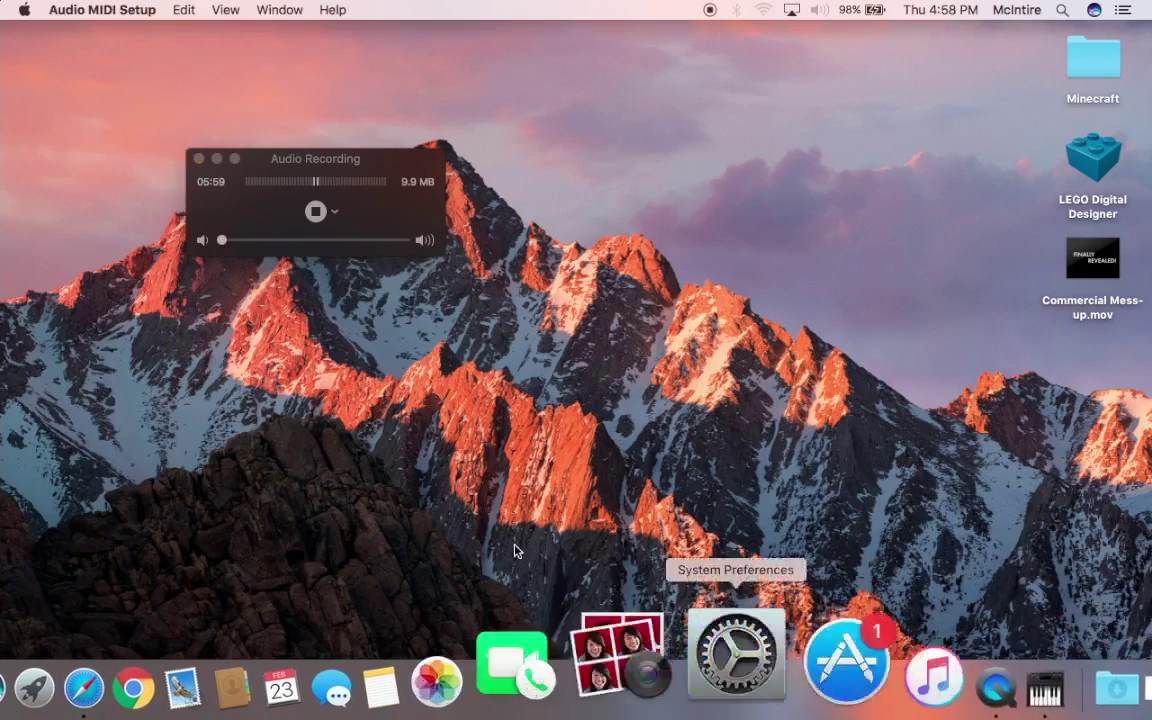
{"action": "left_click", "coordinate": [183, 12]}
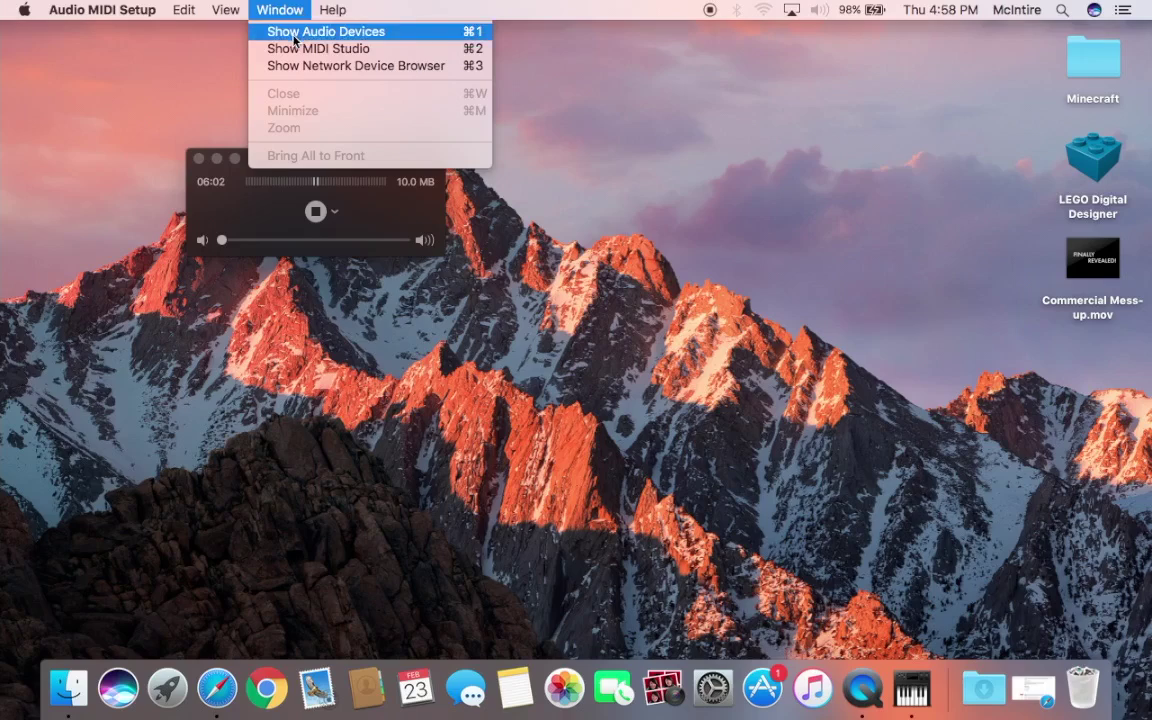
{"action": "left_click", "coordinate": [293, 33]}
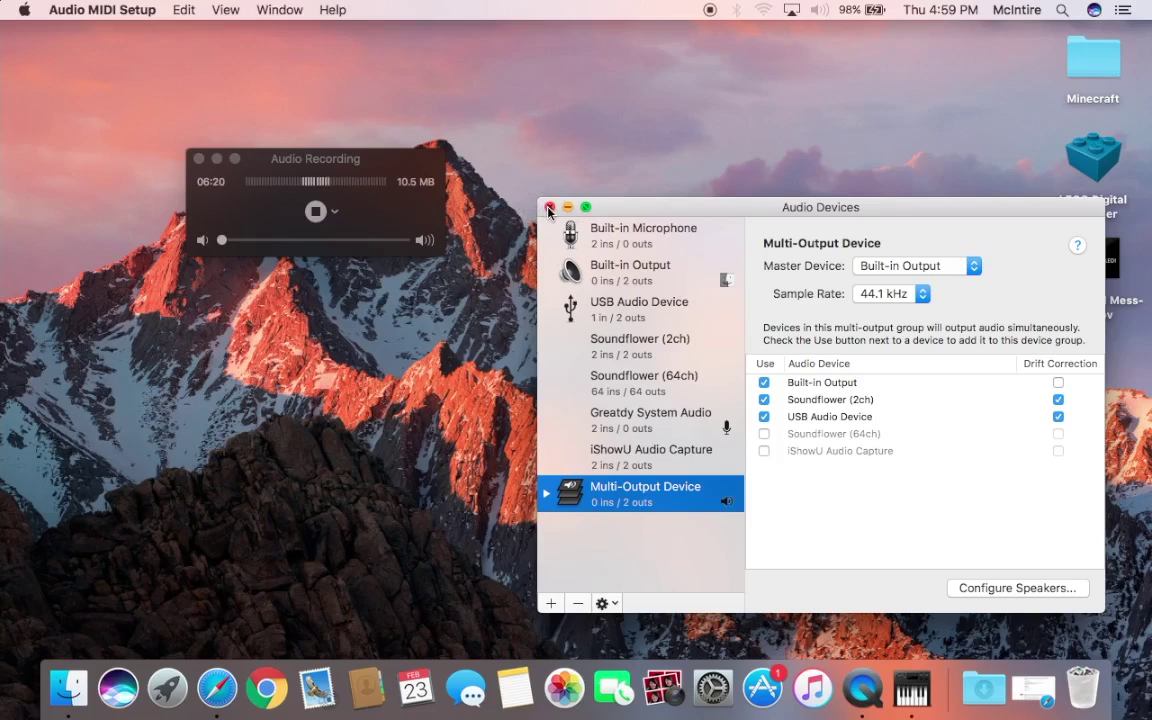
{"action": "left_click", "coordinate": [549, 208]}
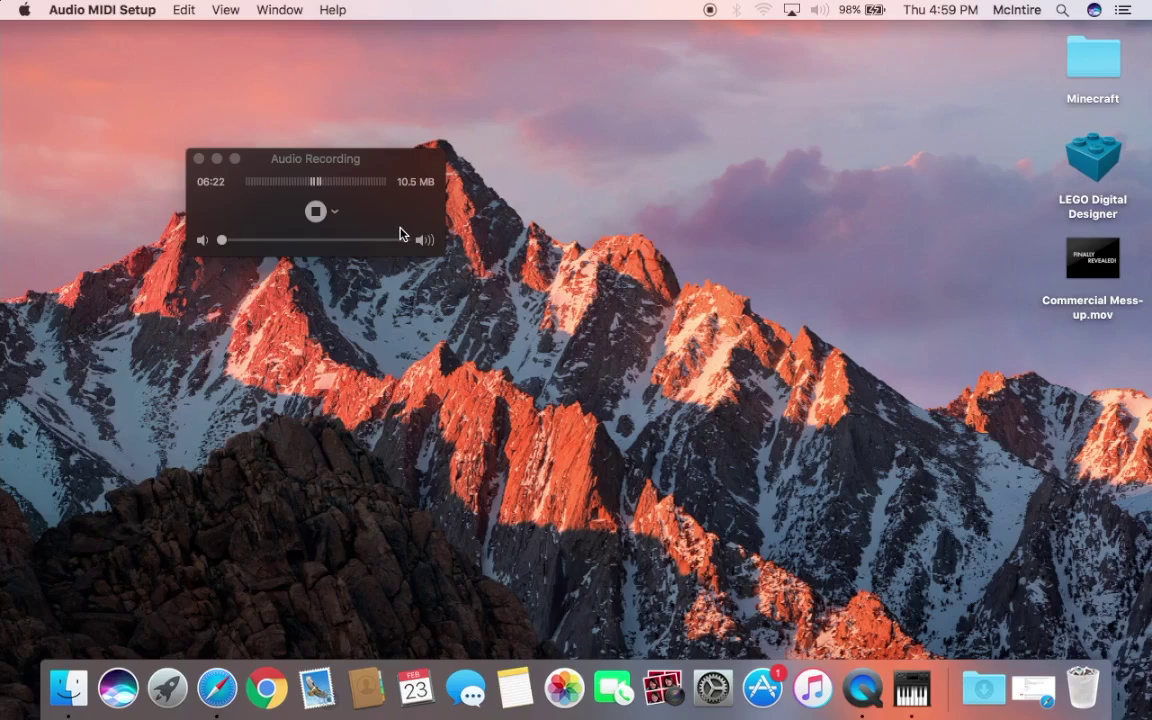